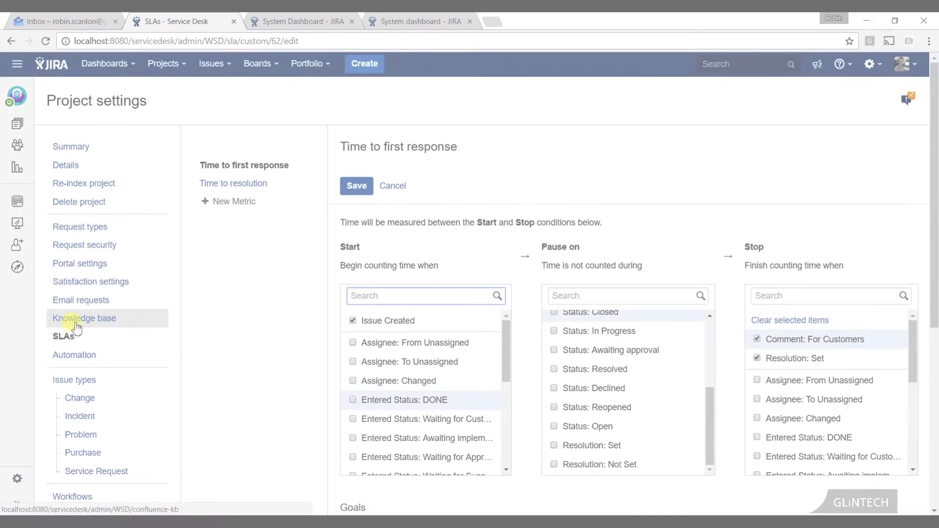
- Link the project's knowledge base to the Glintech KB space in the Confluence application
left_click(78, 323)
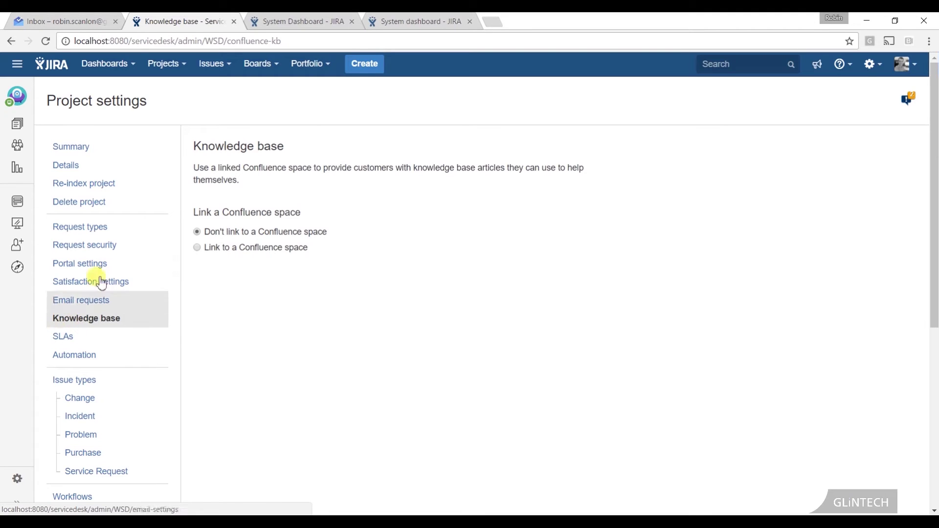
left_click(231, 251)
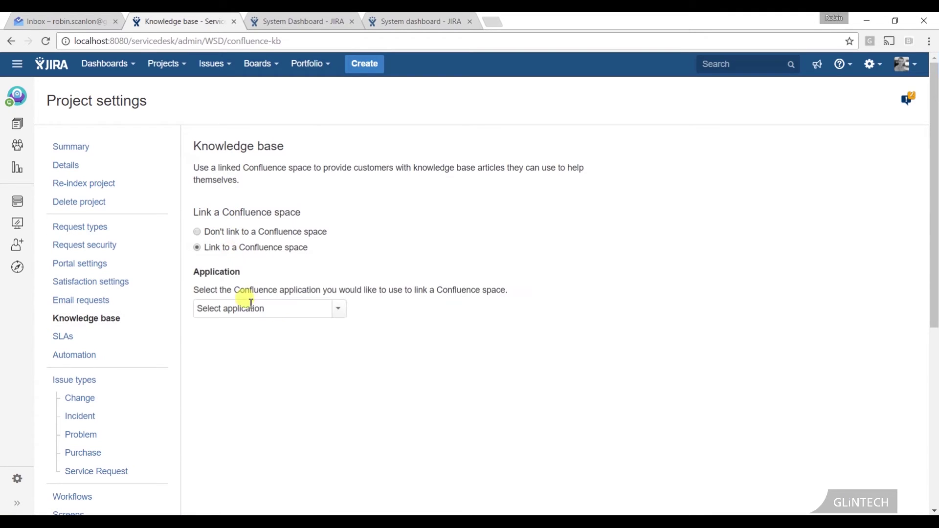
left_click(335, 317)
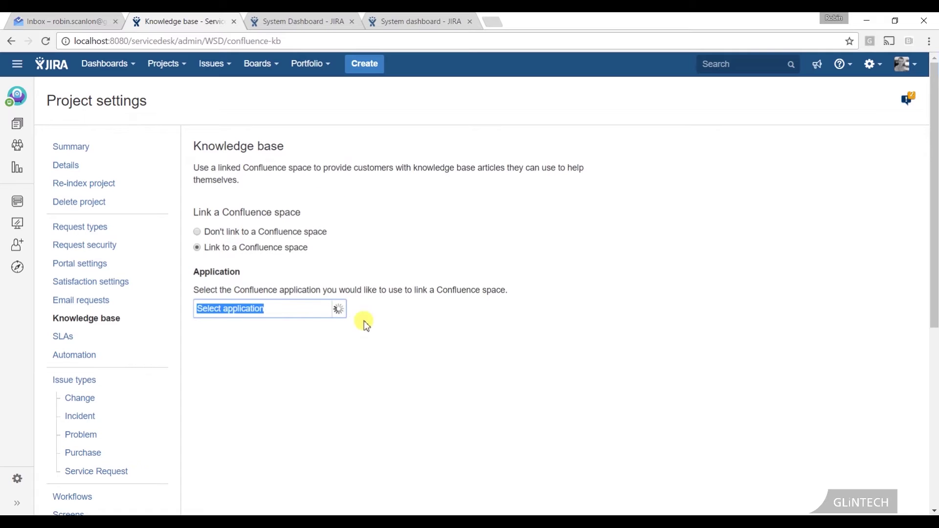
left_click(324, 345)
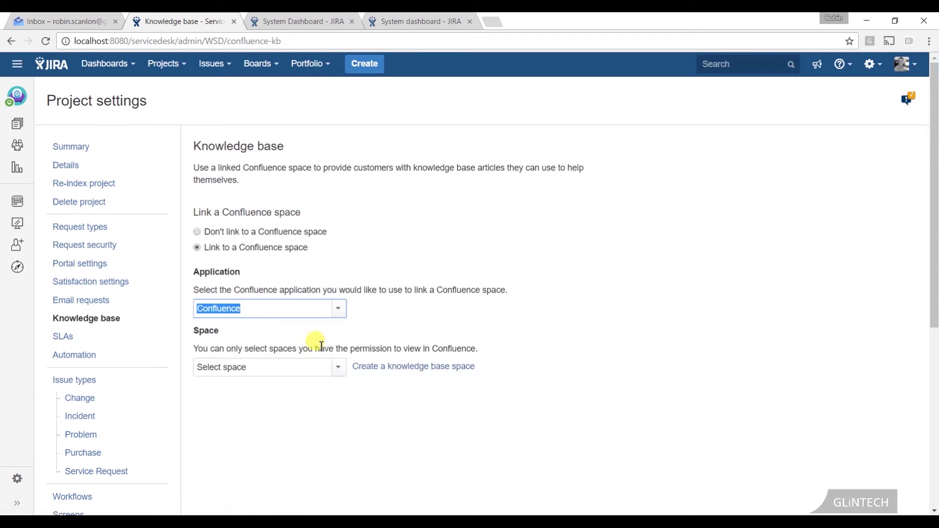
left_click(339, 372)
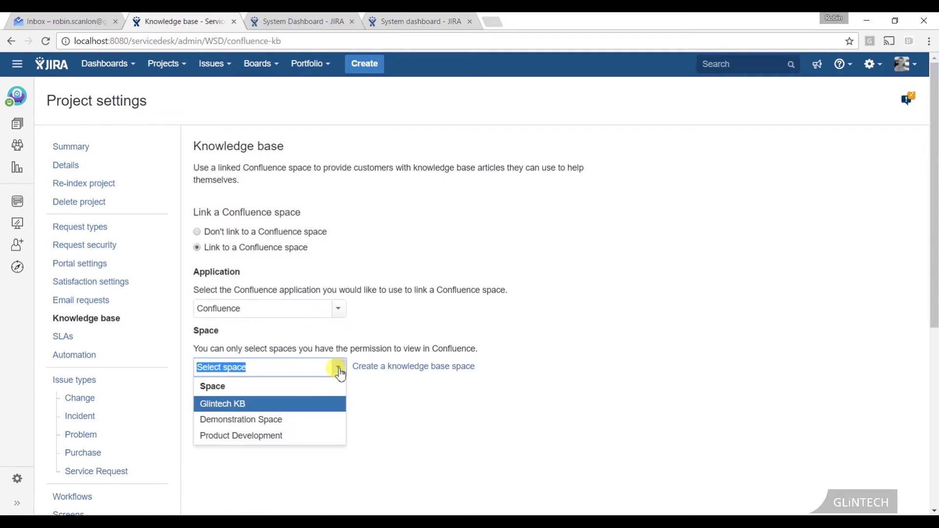
left_click(295, 409)
left_click(206, 404)
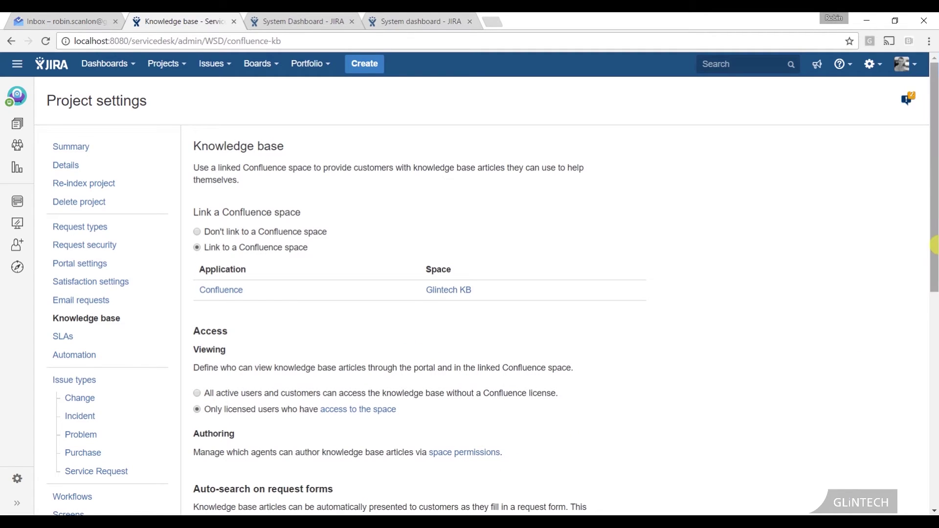
- Restrict the knowledge base auto-search for the Hardware Fault request form to articles labelled hardware
left_click_drag(935, 178, 934, 214)
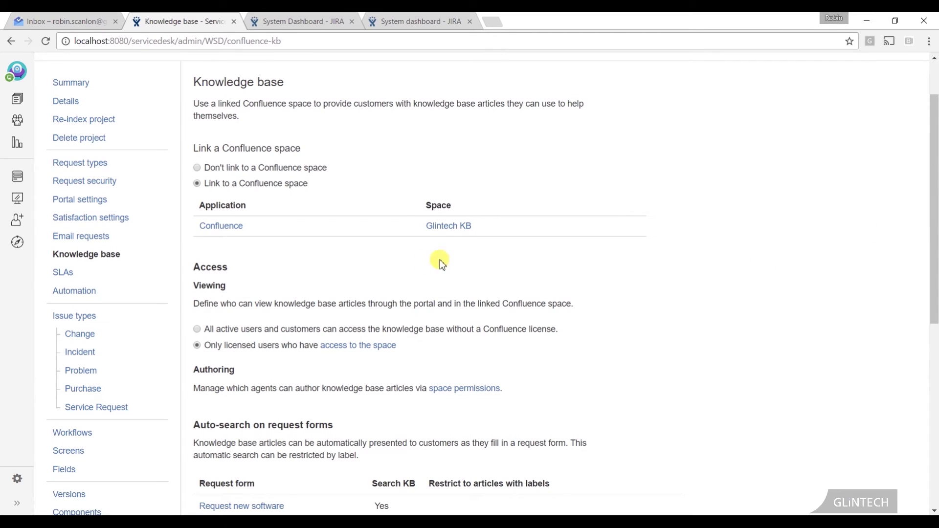
scroll(457, 273, "down", 8)
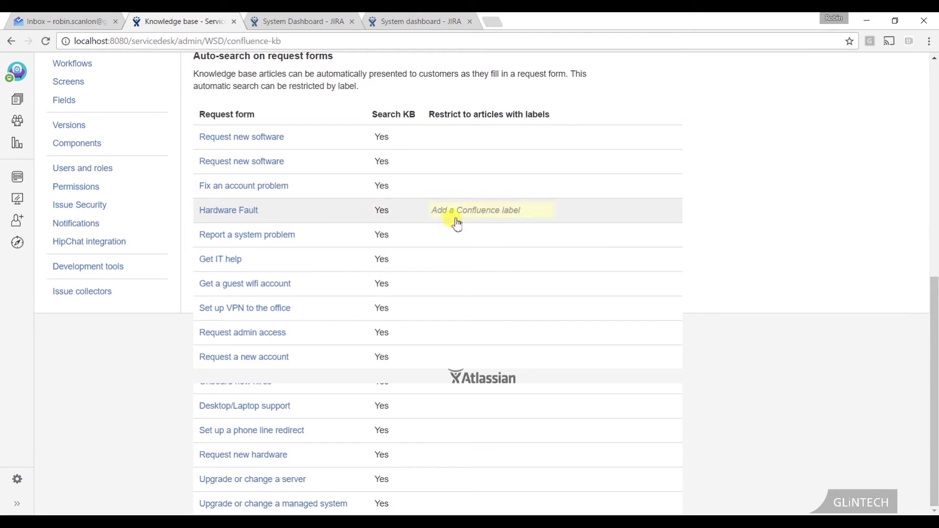
left_click(456, 221)
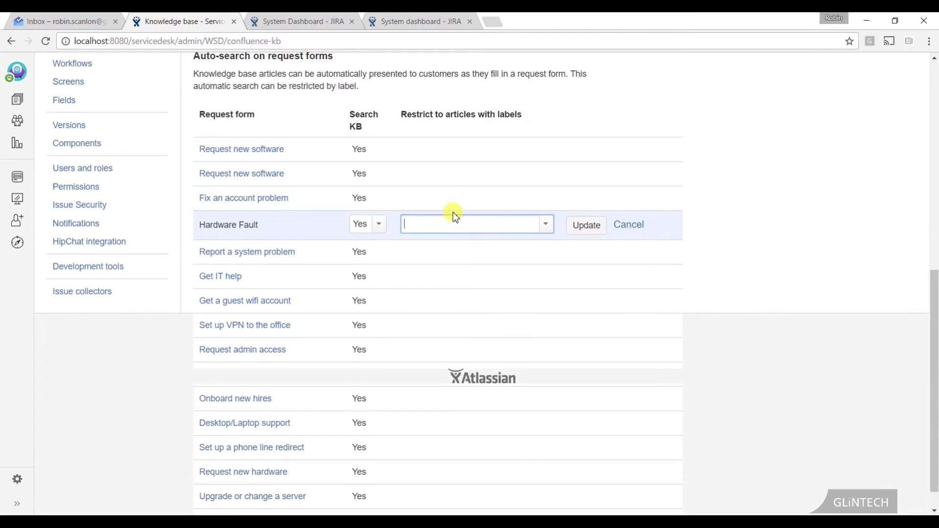
type("hard")
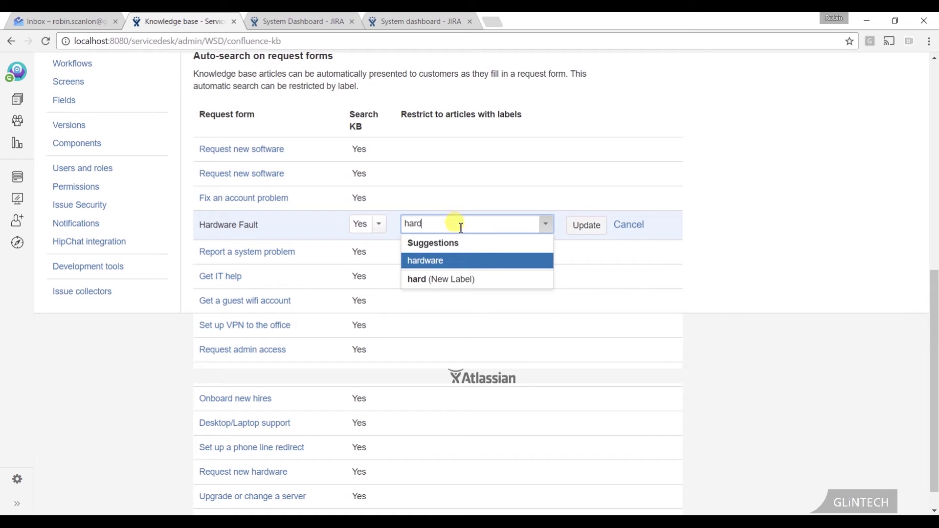
left_click(440, 262)
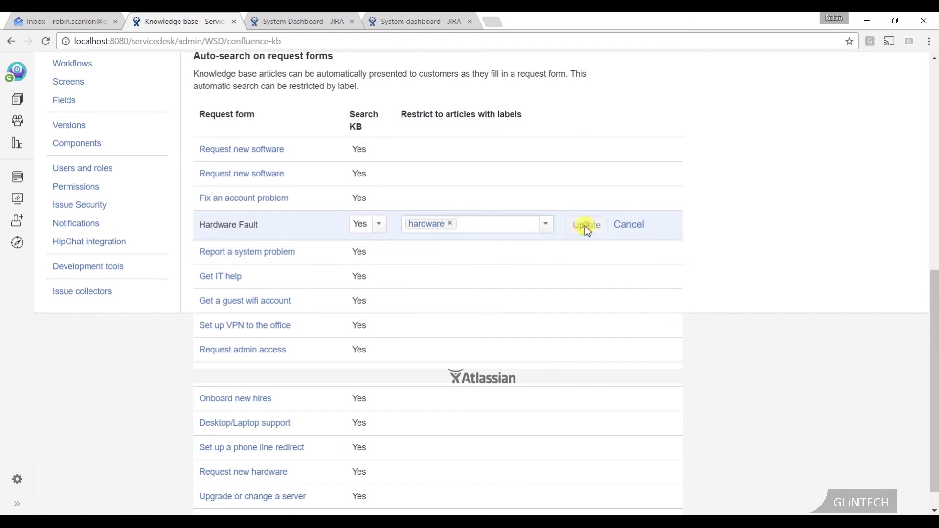
left_click(587, 225)
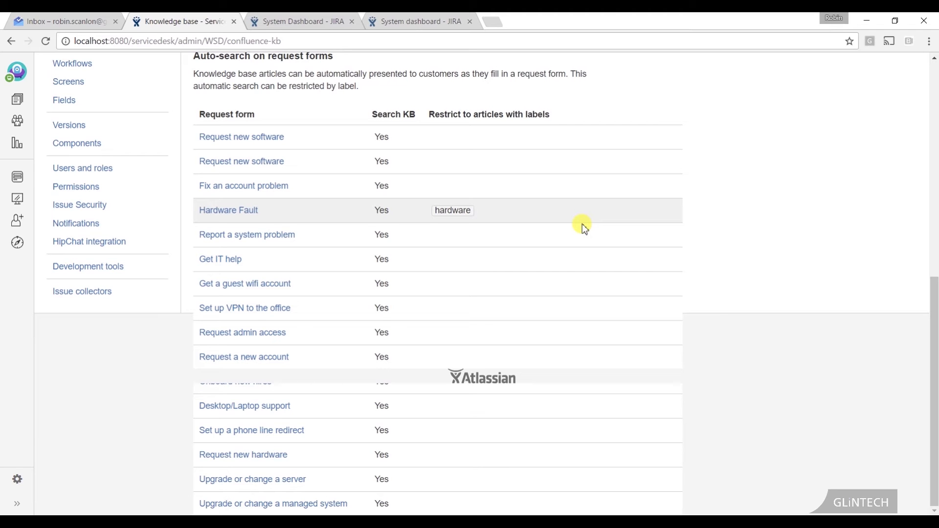
- Search the Workshop Service Desk customer portal for "printer not" and read through the Setup My Printer article
scroll(659, 321, "up", 10)
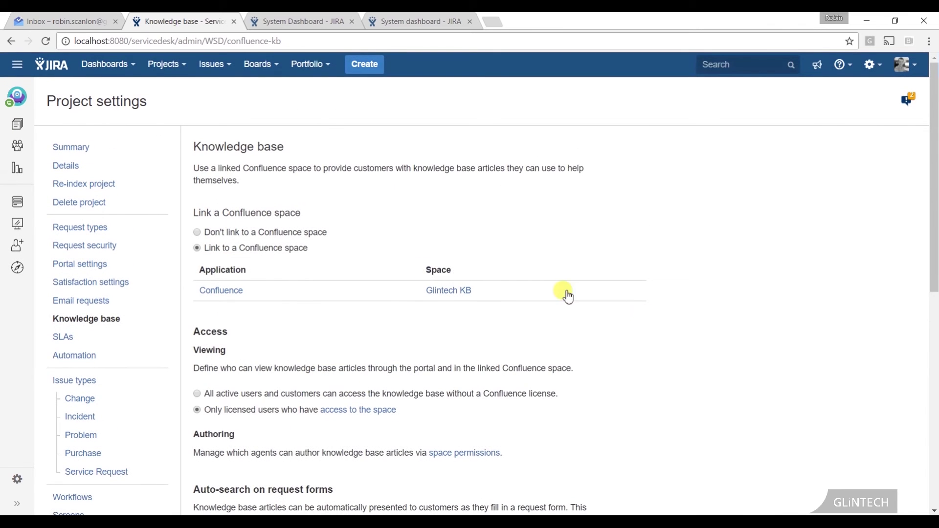
left_click(14, 203)
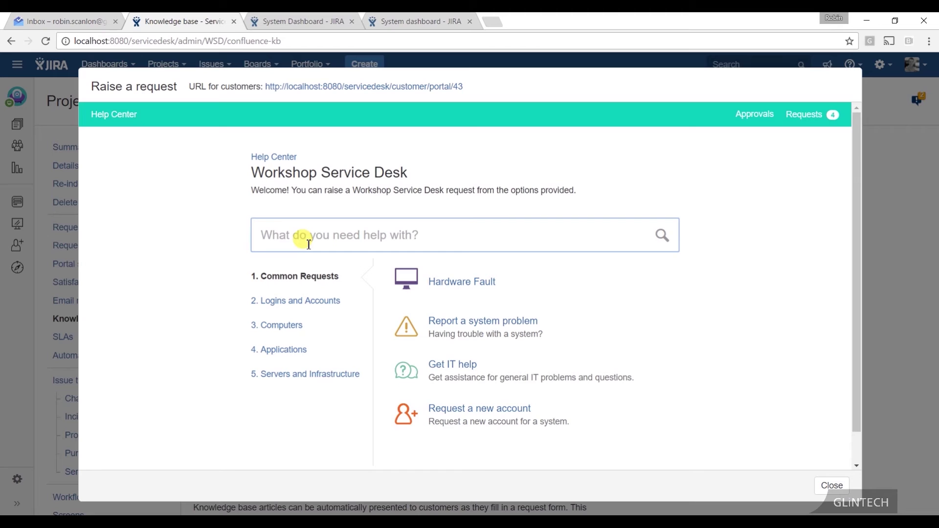
type("printer not")
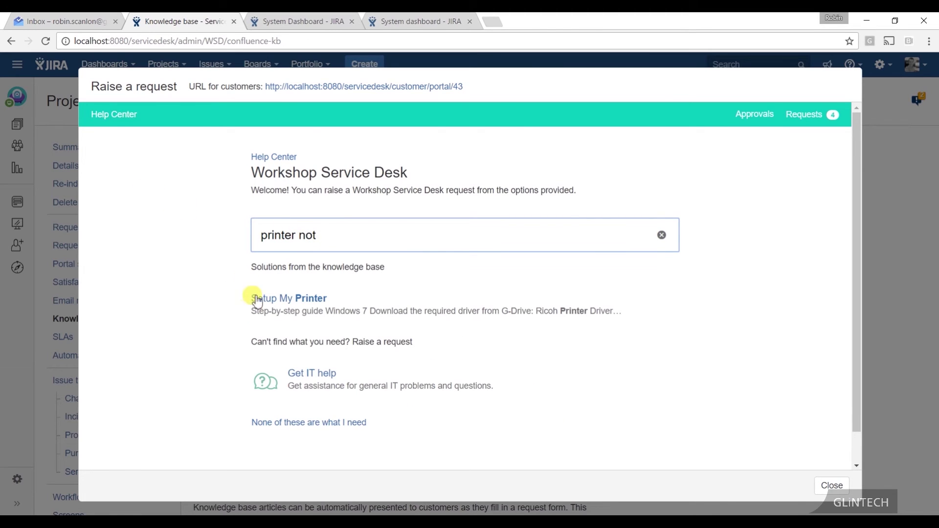
left_click(280, 300)
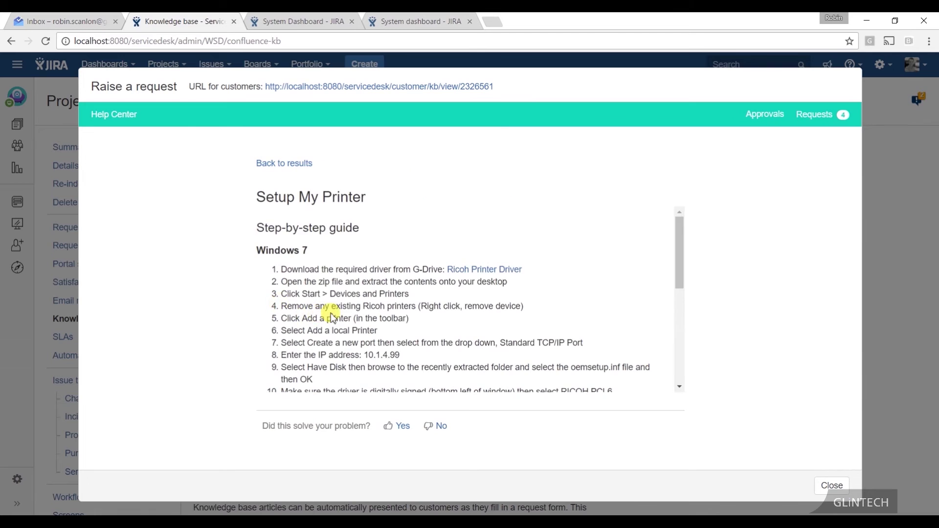
scroll(314, 307, "down", 3)
scroll(343, 304, "up", 2)
scroll(351, 309, "up", 1)
scroll(417, 367, "down", 4)
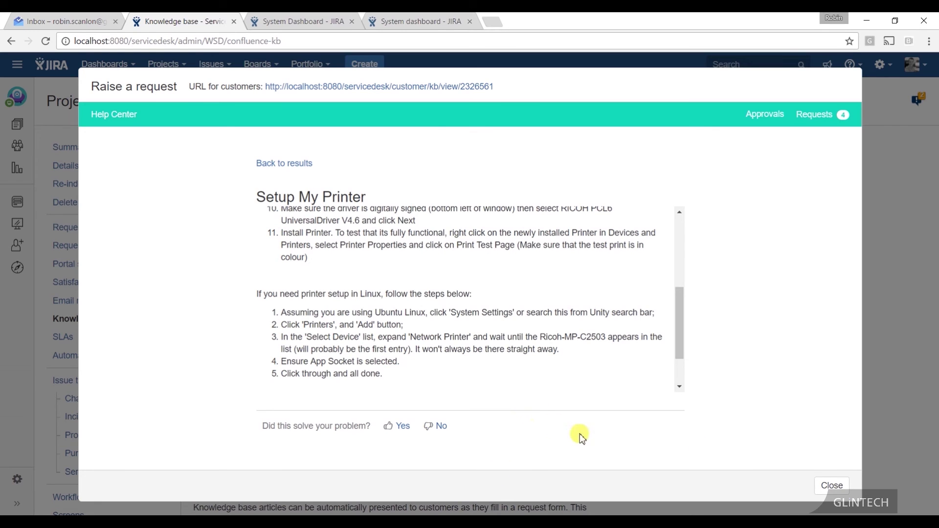
- Clear the portal search and start a Hardware Fault request with the summary "my pc wont turn on"
left_click(301, 169)
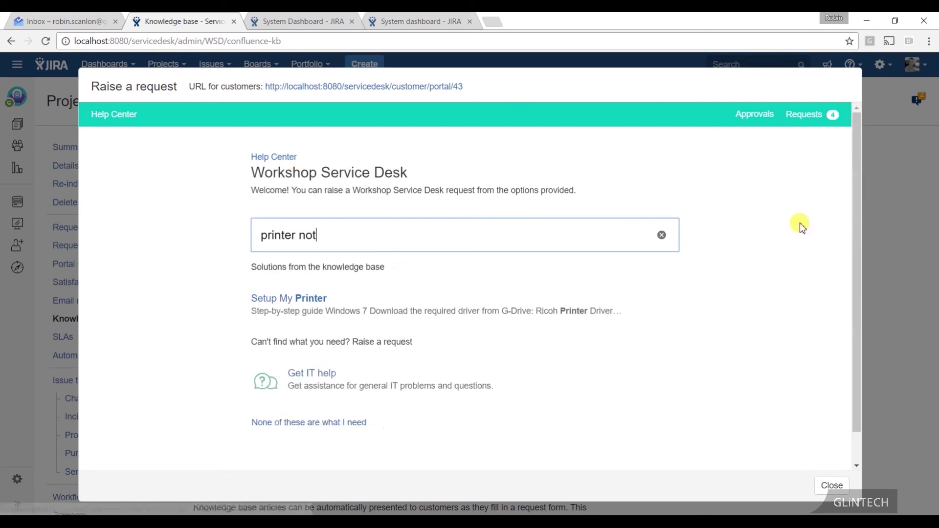
left_click(663, 236)
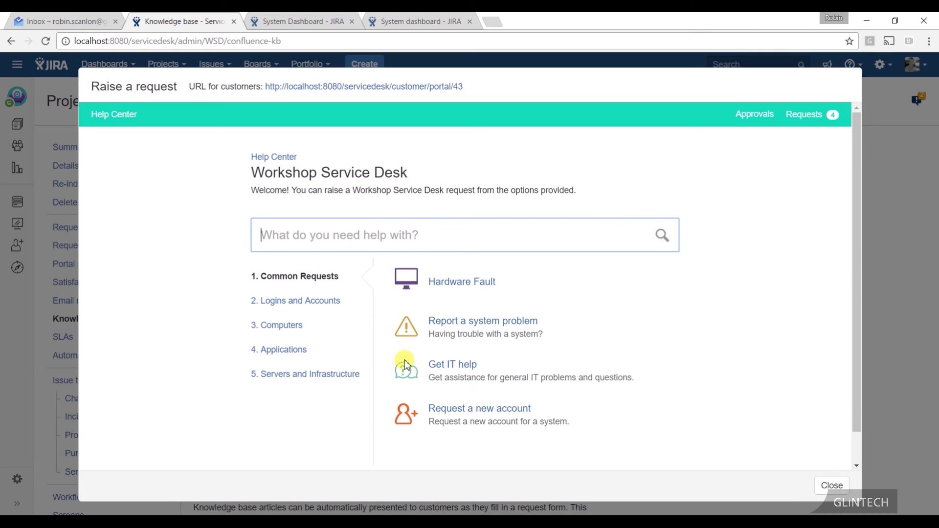
left_click(447, 290)
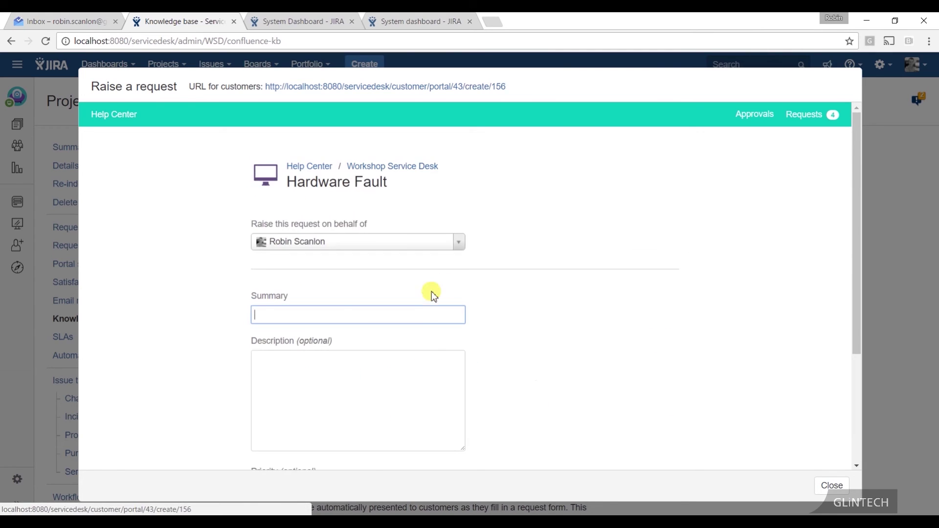
left_click(418, 317)
type("my p")
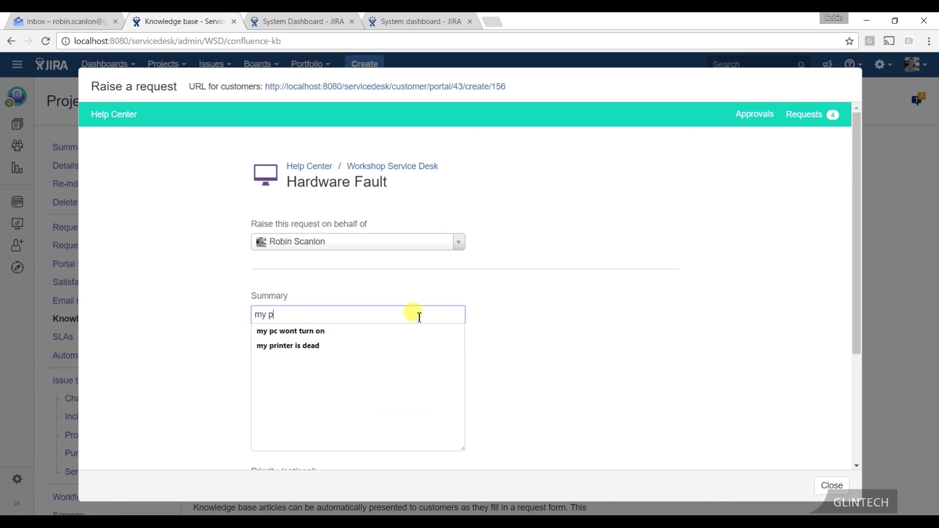
type("c wont turn on")
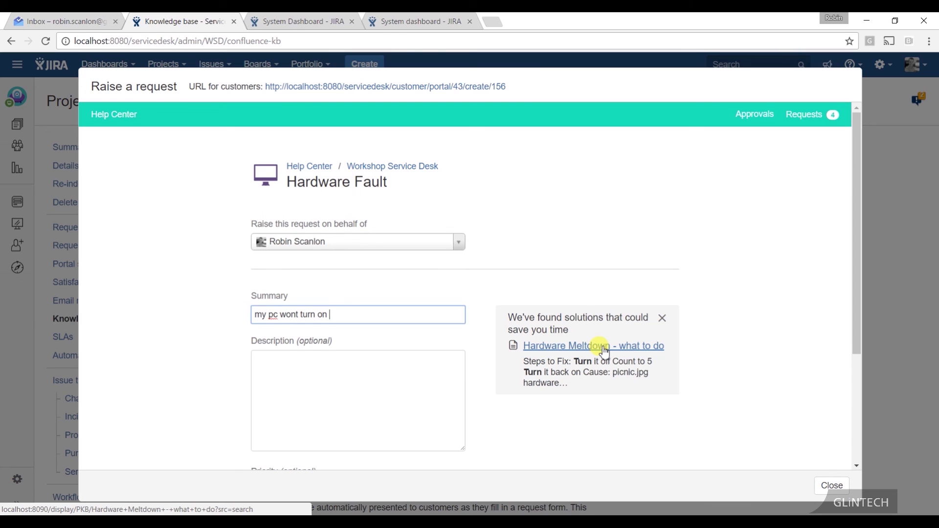
- View the suggested "Hardware Meltdown - what to do" article in Confluence, then return to the Hardware Fault request form
left_click(626, 349)
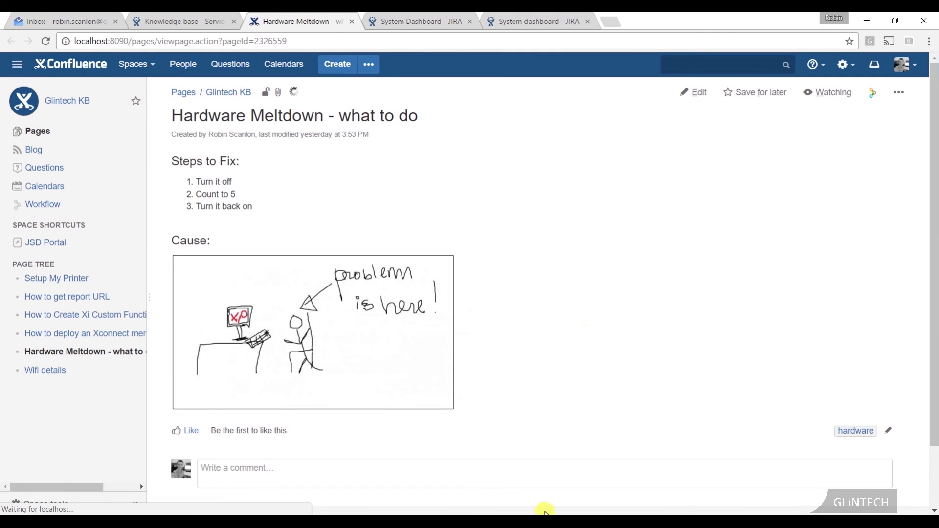
left_click(193, 20)
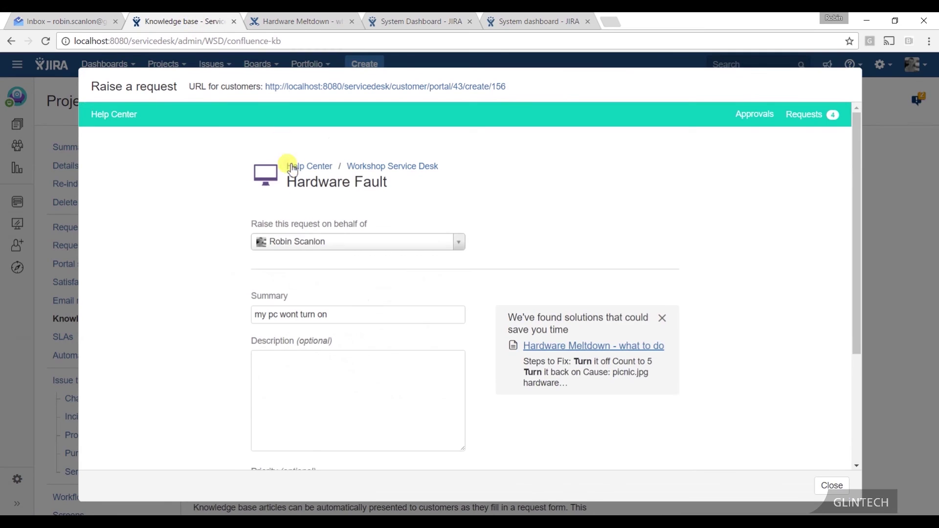
scroll(293, 157, "down", 4)
scroll(592, 392, "up", 4)
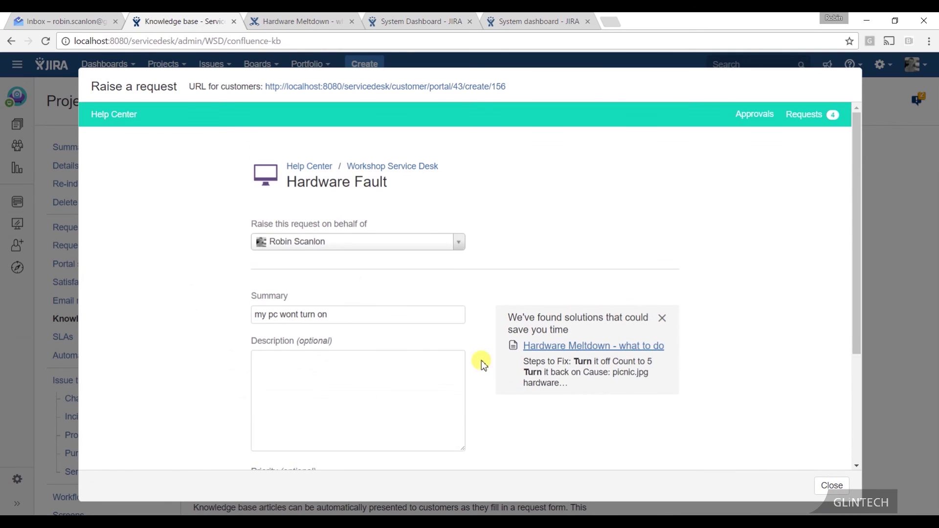